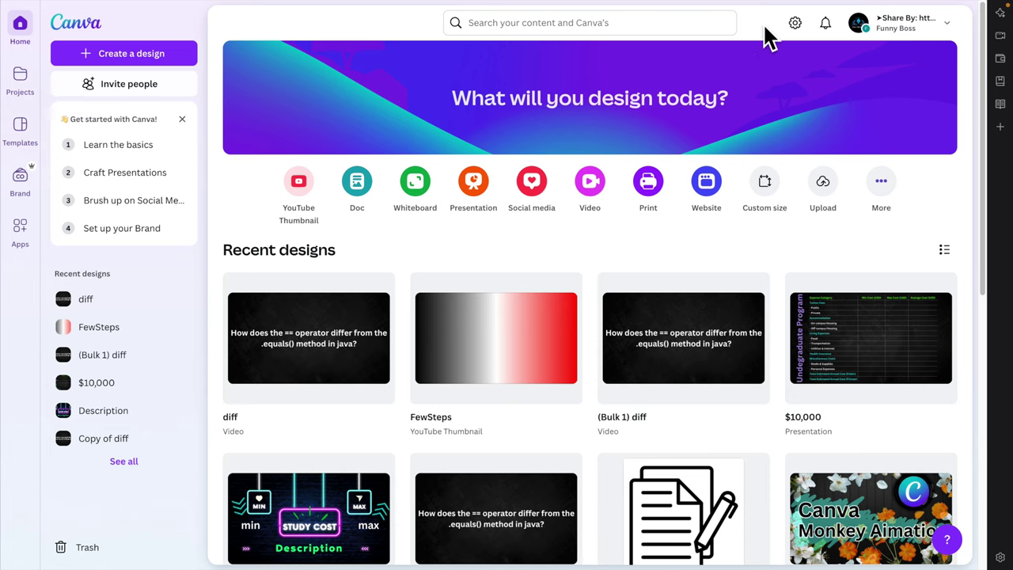
# Step: Search the new-design formats for 'ticket' to list ticket sizes like Ticket 8.5 × 2.8 in
pyautogui.click(148, 56)
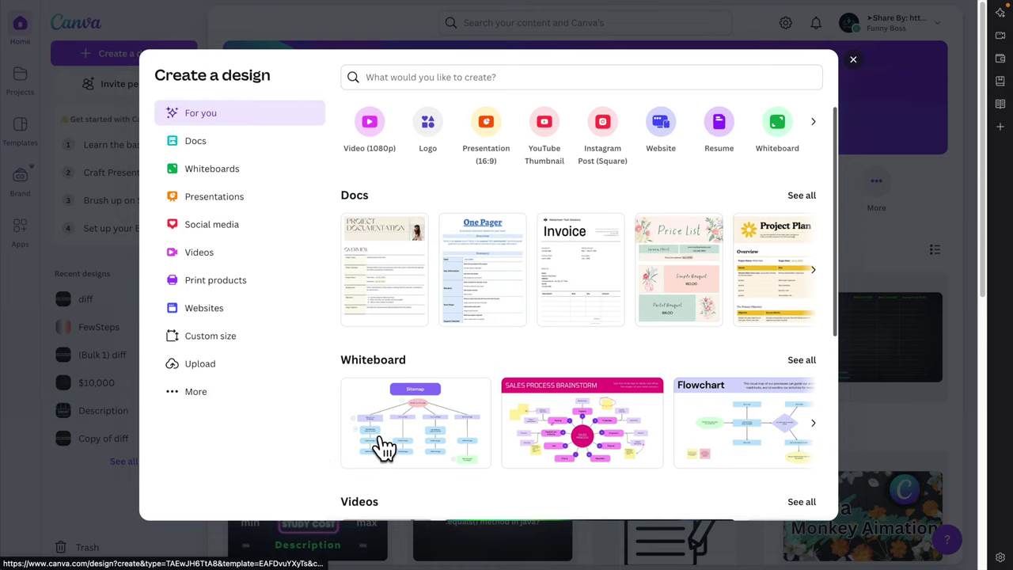
pyautogui.click(493, 86)
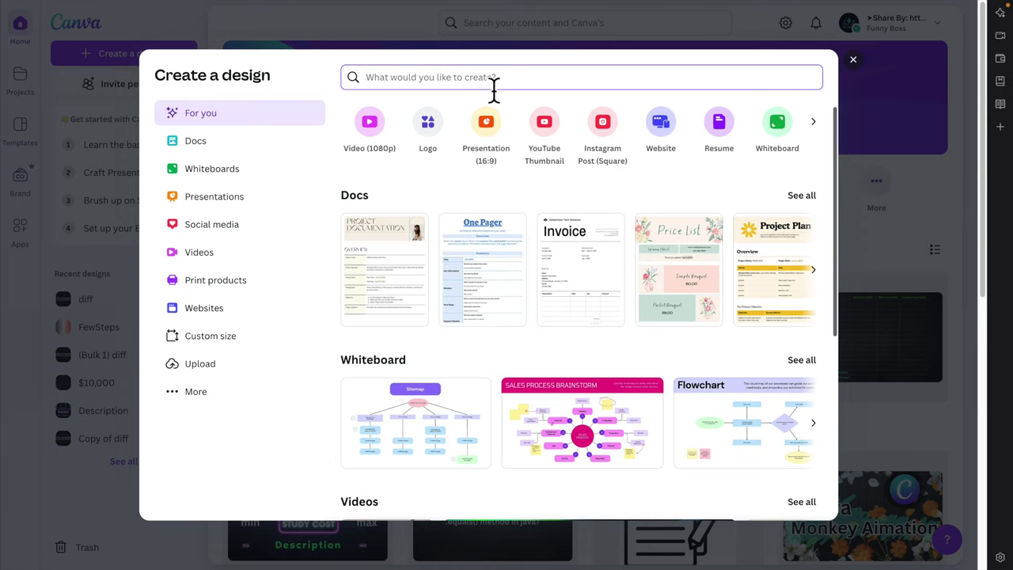
pyautogui.write('ticke')
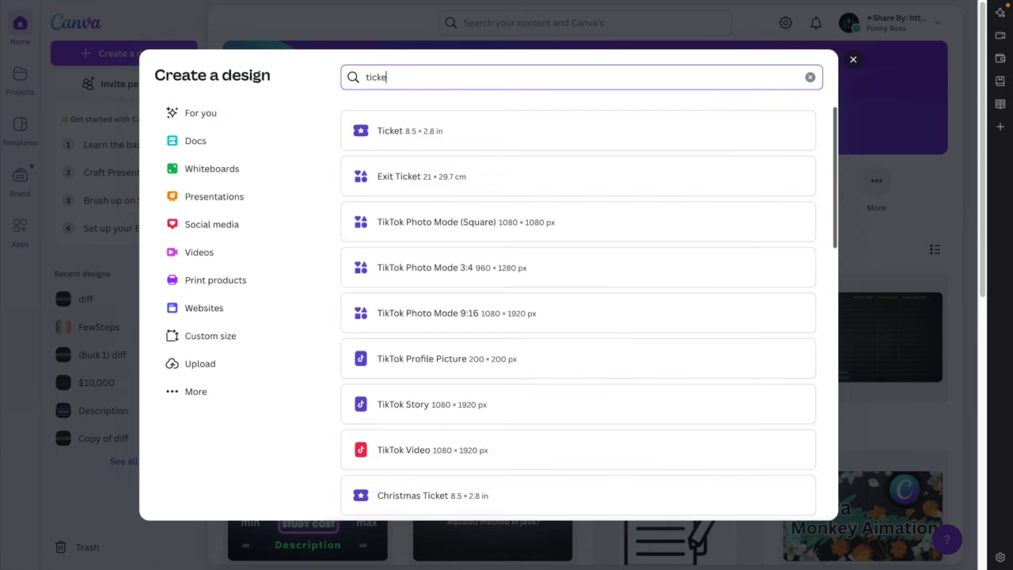
pyautogui.write('t')
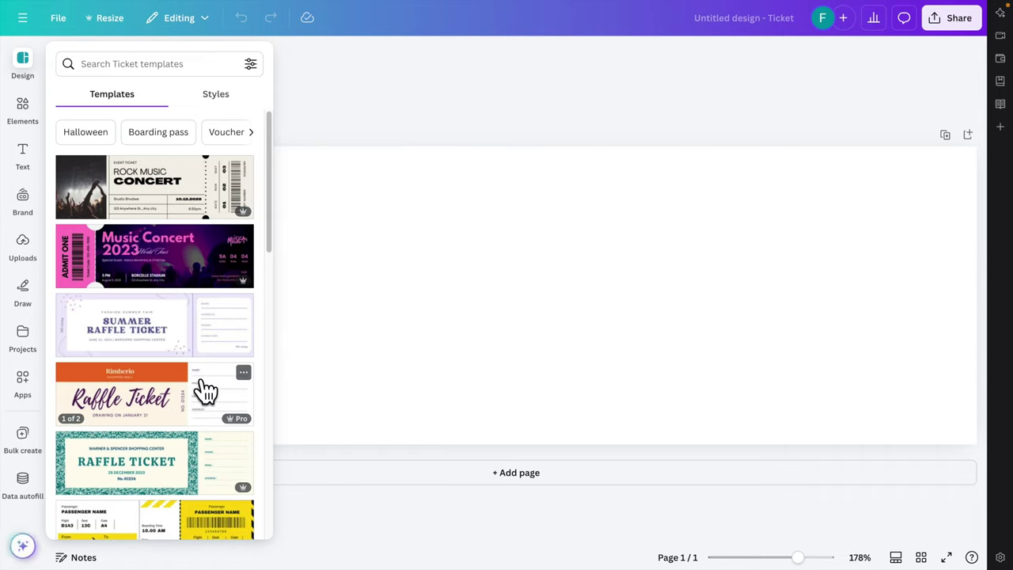
# Step: Apply the Beige Black Minimalist Music Festival Concert Ticket template to the new Ticket design
pyautogui.moveTo(271, 197); pyautogui.dragTo(262, 318)
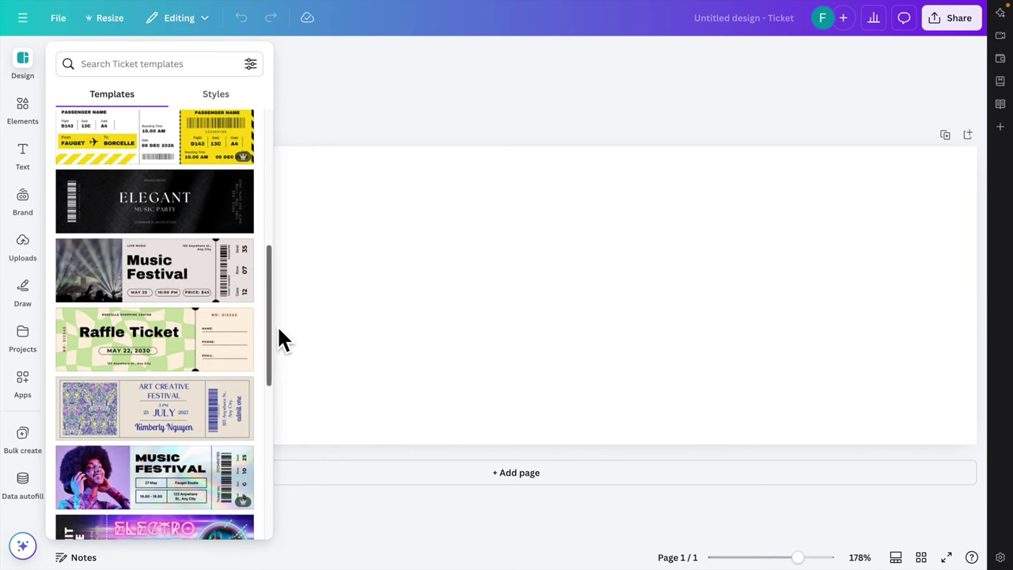
pyautogui.click(141, 279)
# Step: Select the ticket's beige background to bring the whole Music Festival ticket into view
pyautogui.click(634, 382)
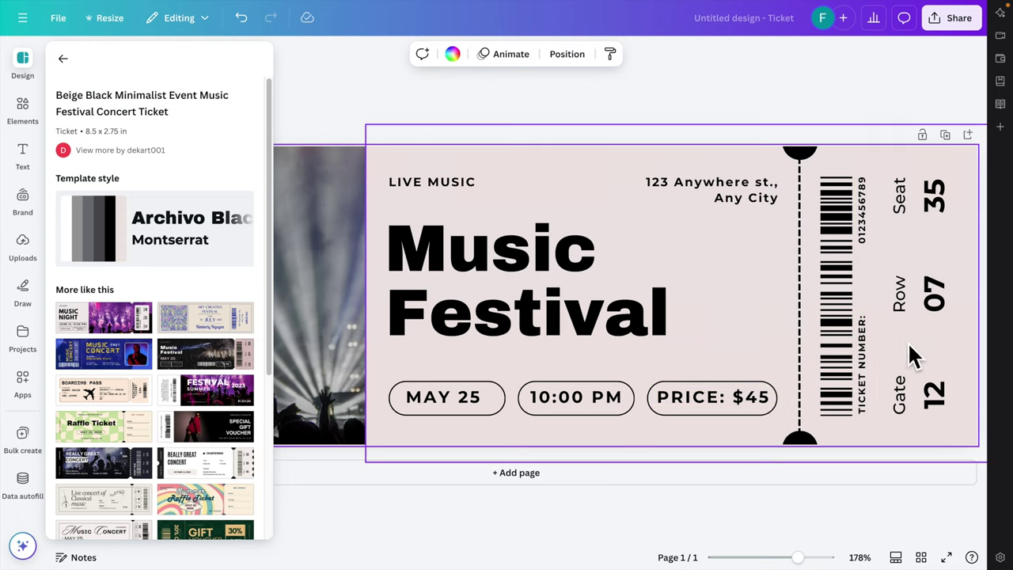
# Step: Replace the placeholder venue address with '123 Times Square, New York'
pyautogui.click(745, 202)
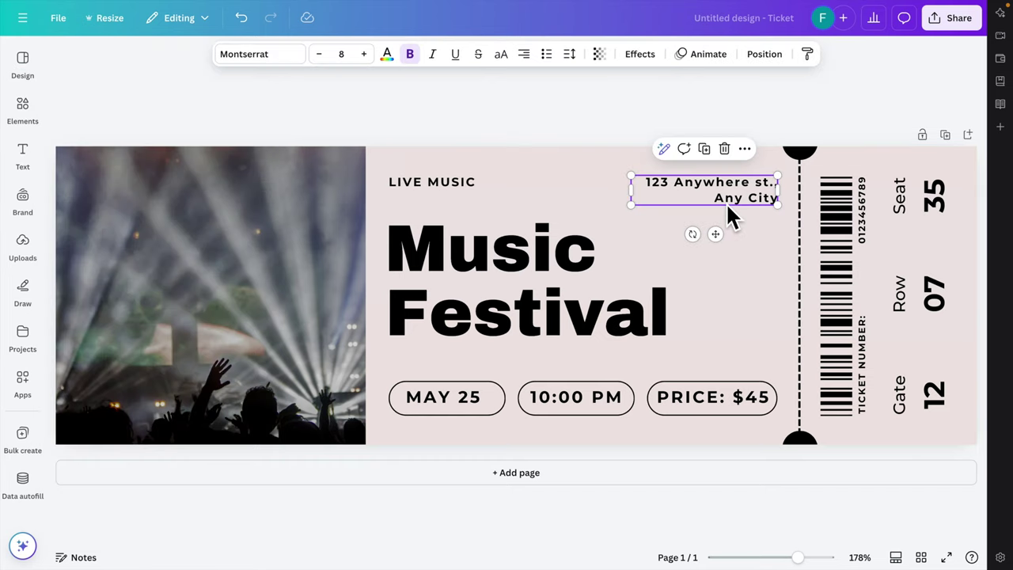
pyautogui.click(728, 206)
pyautogui.click(723, 205)
pyautogui.moveTo(719, 208); pyautogui.dragTo(776, 200)
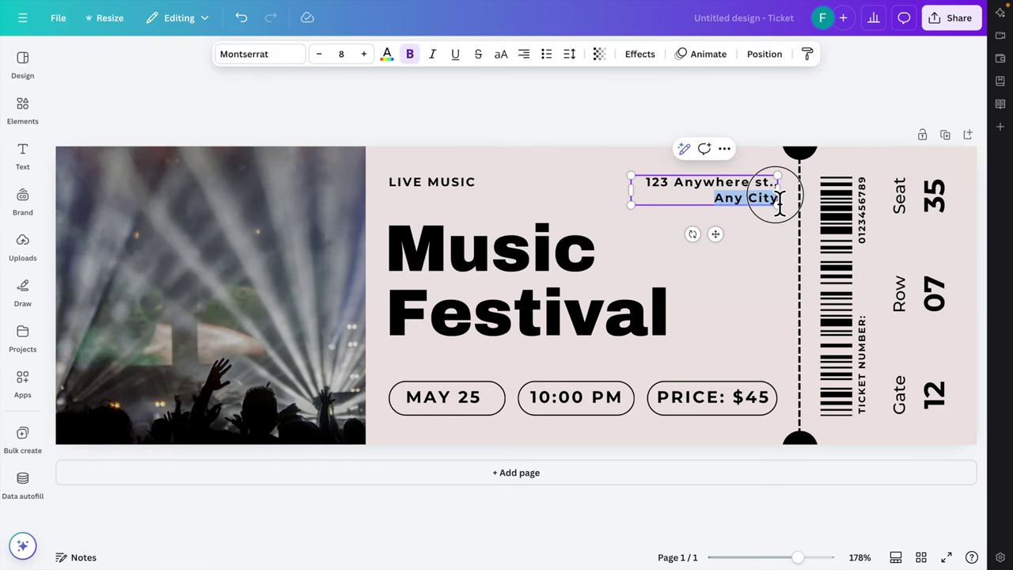
pyautogui.write('New York')
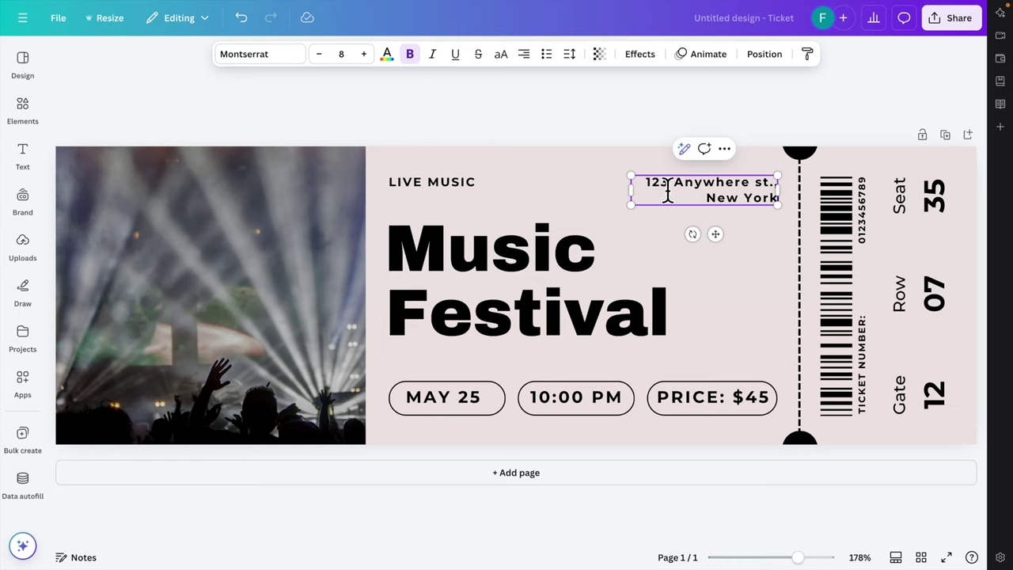
pyautogui.moveTo(652, 190); pyautogui.dragTo(760, 182)
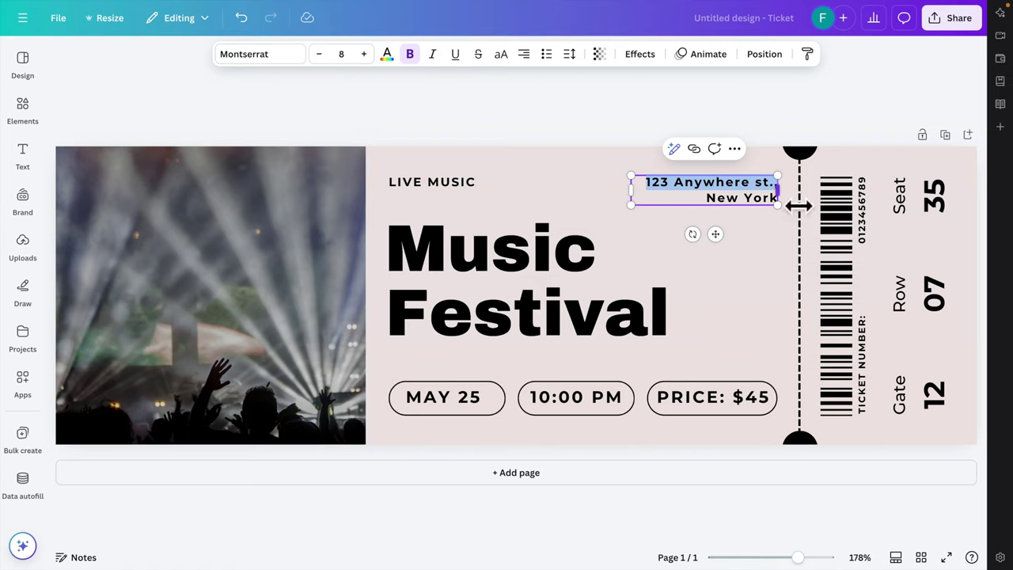
pyautogui.write('1')
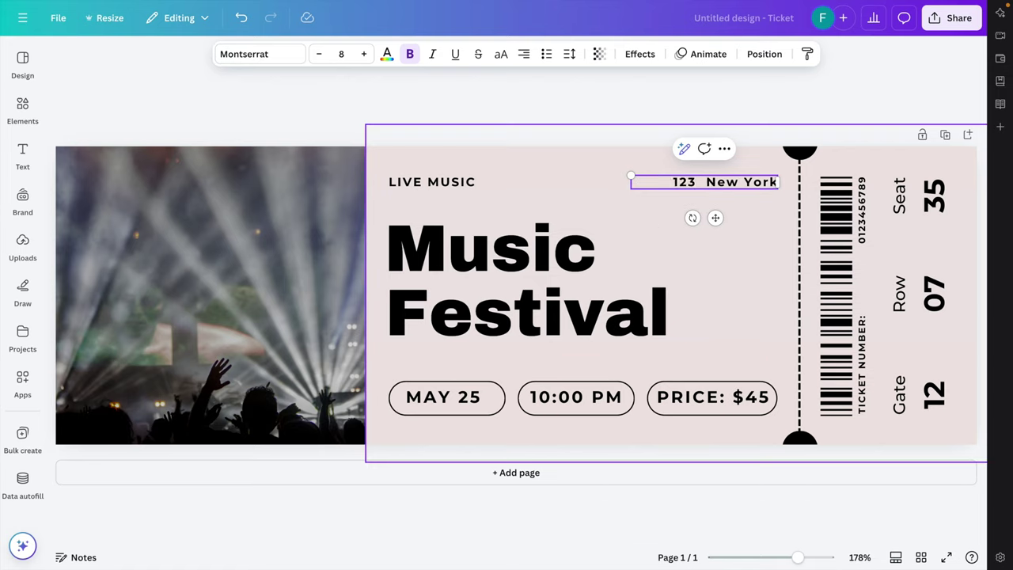
pyautogui.write('23 Times ')
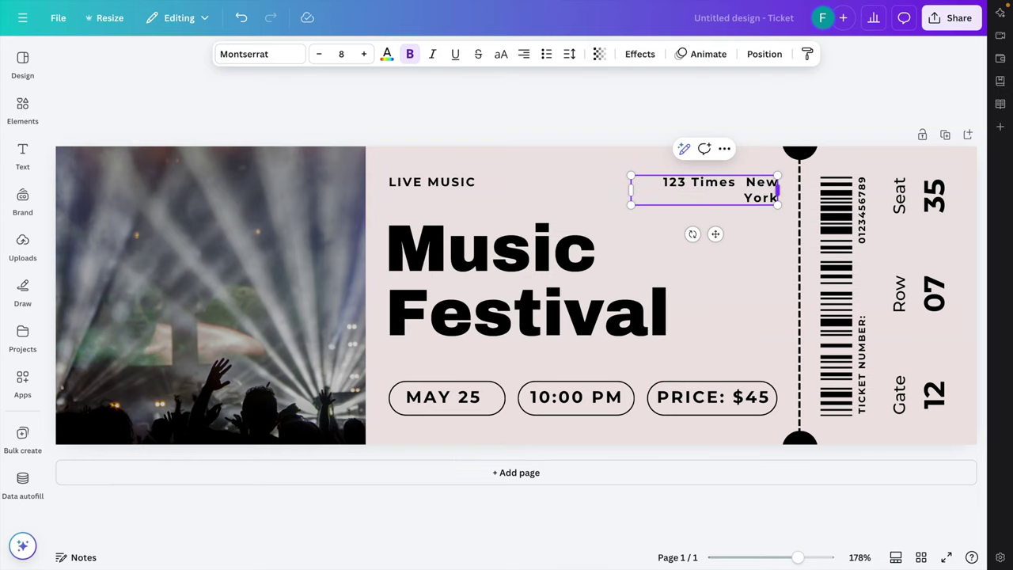
pyautogui.write('Square')
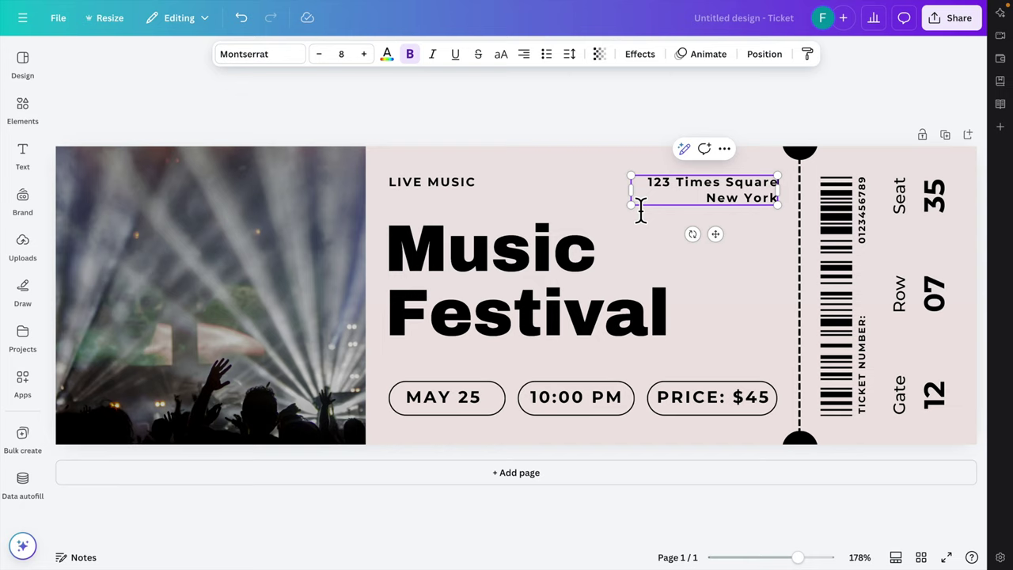
pyautogui.click(652, 249)
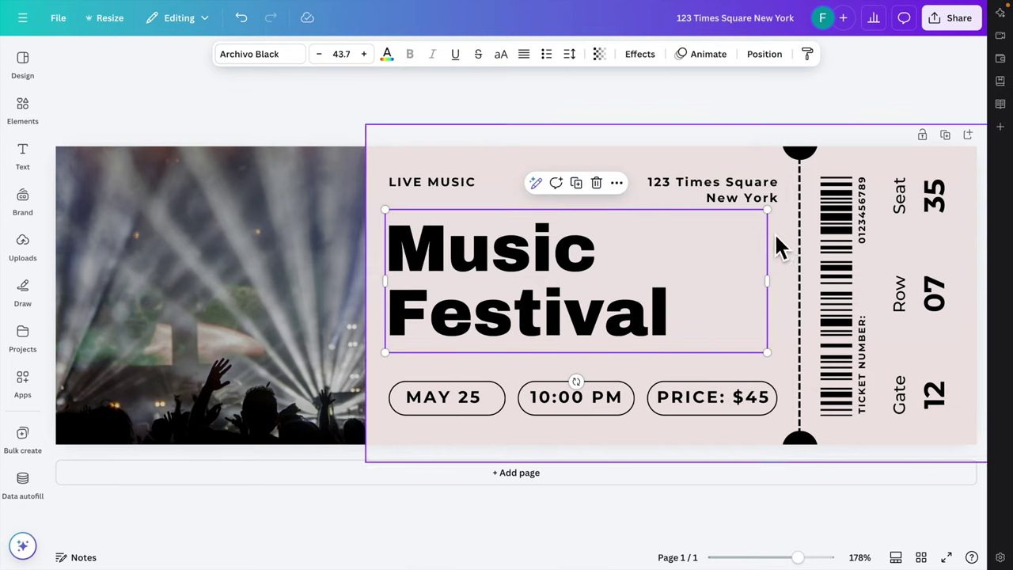
# Step: Change the ticket date from MAY 25 to JAN 01
pyautogui.click(471, 403)
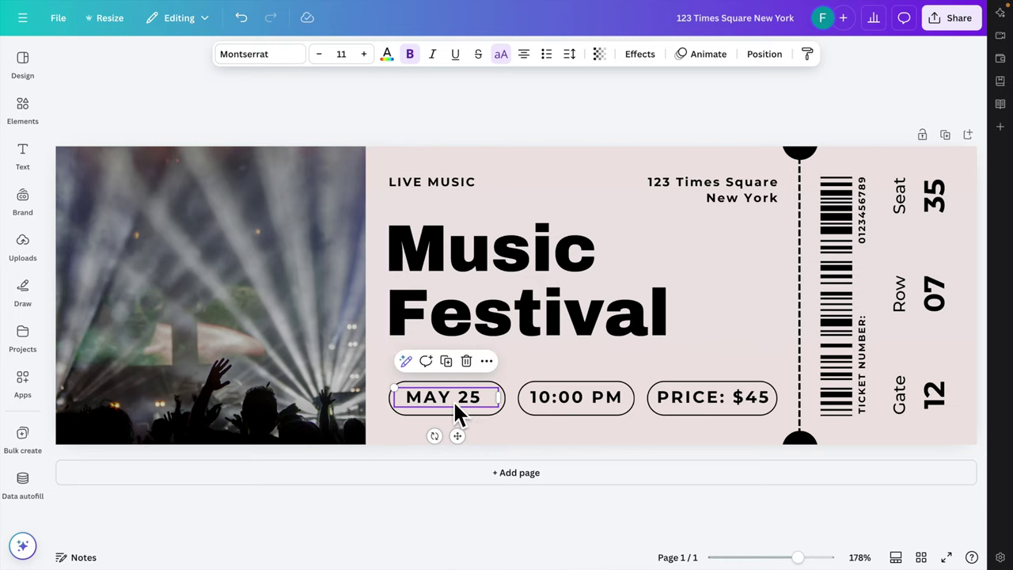
pyautogui.doubleClick(436, 401)
pyautogui.click(460, 403)
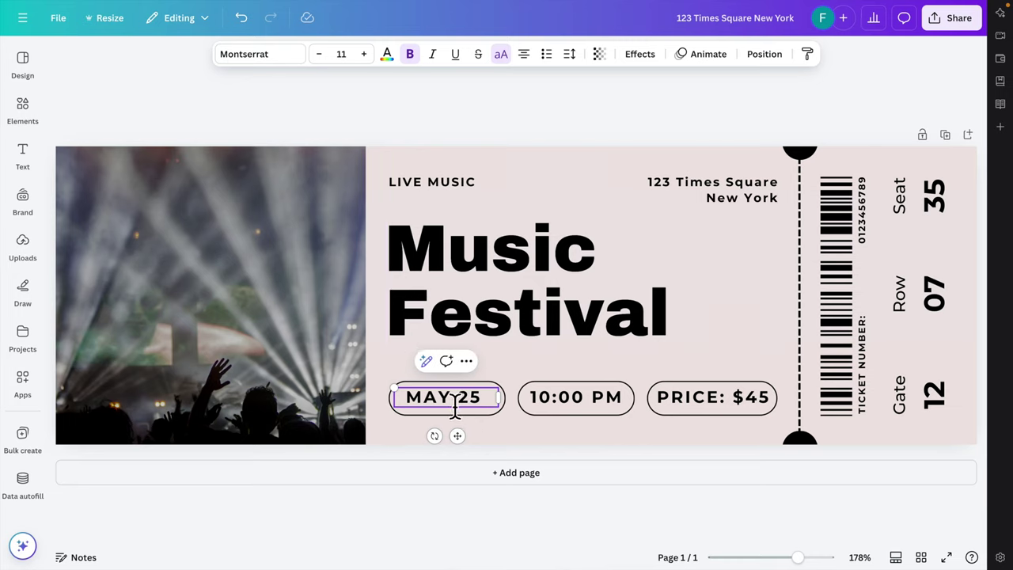
pyautogui.doubleClick(416, 401)
pyautogui.write('JA')
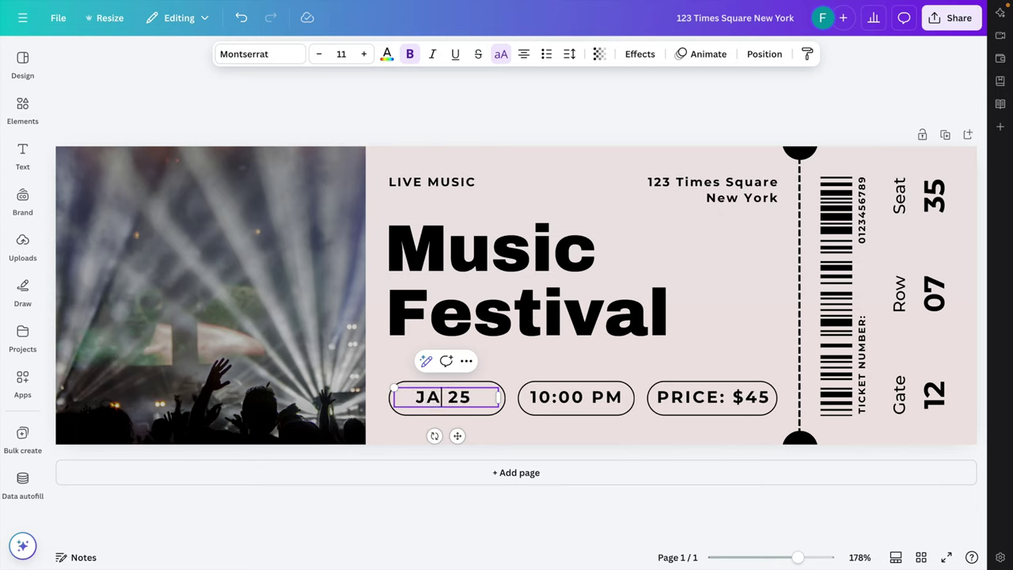
pyautogui.write('N')
pyautogui.doubleClick(473, 402)
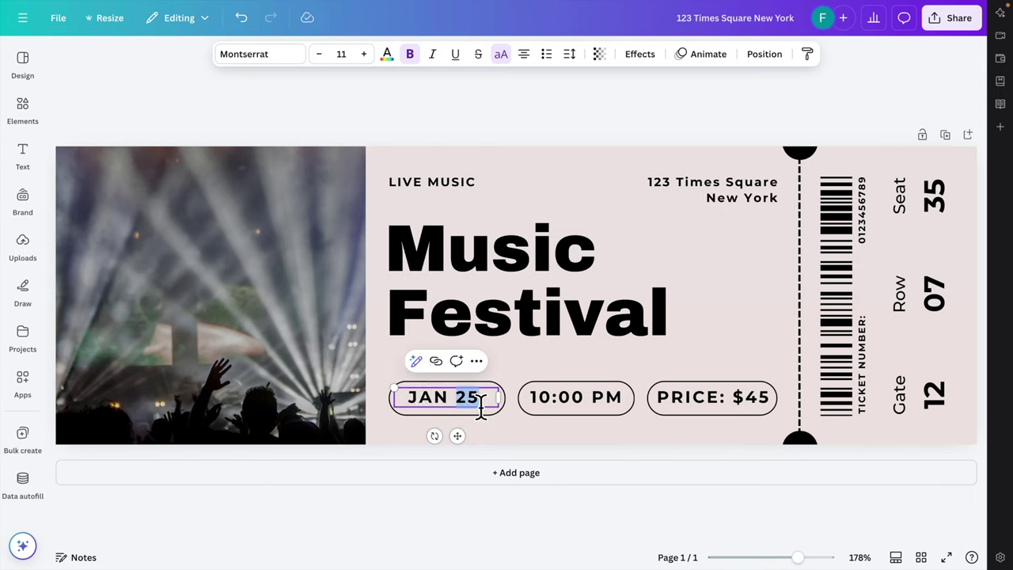
pyautogui.write('01')
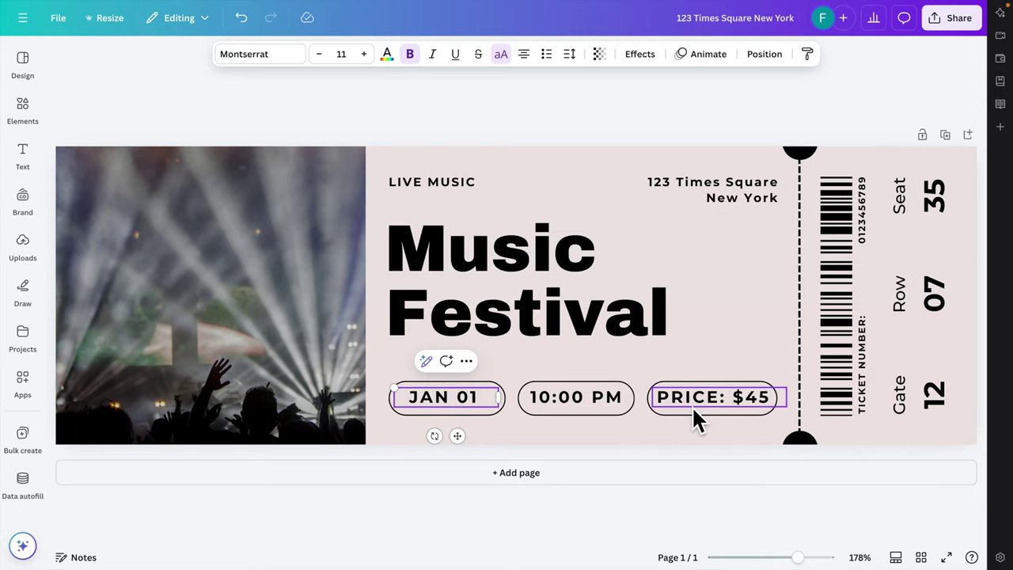
# Step: Change the ticket price from $45 to $50
pyautogui.click(755, 404)
pyautogui.doubleClick(757, 403)
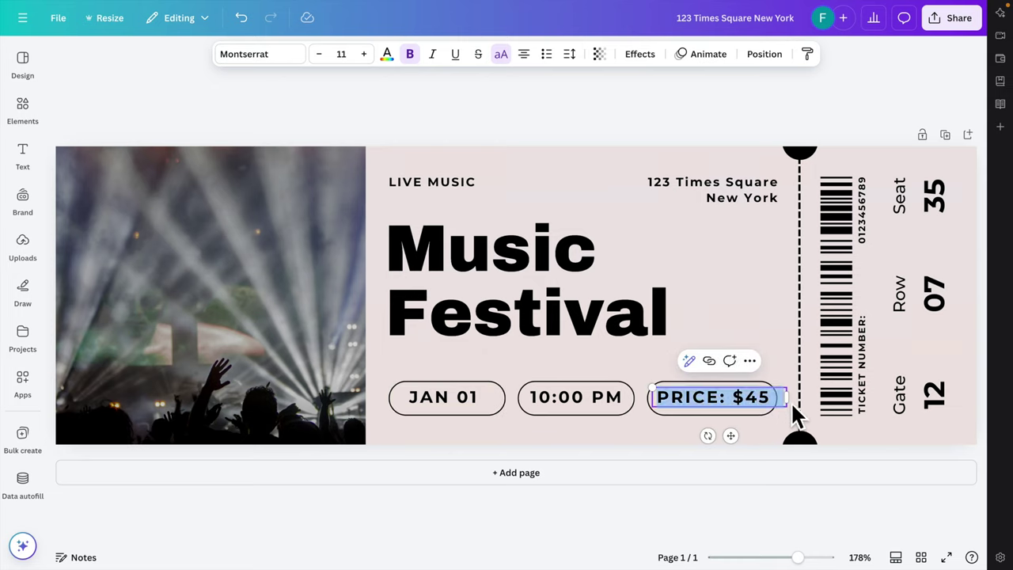
pyautogui.press('Right')
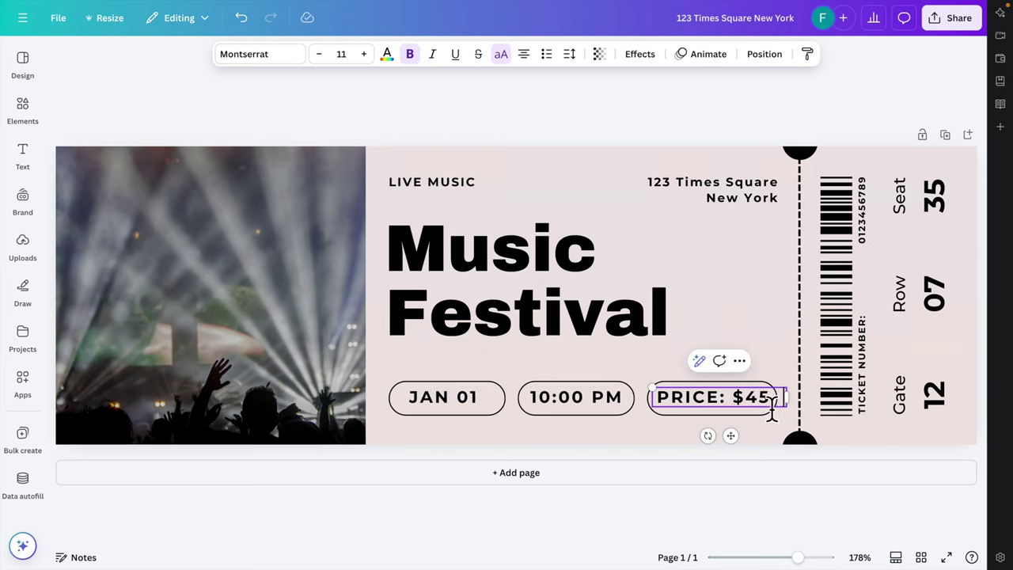
pyautogui.press('Left')
pyautogui.press('BackSpace')
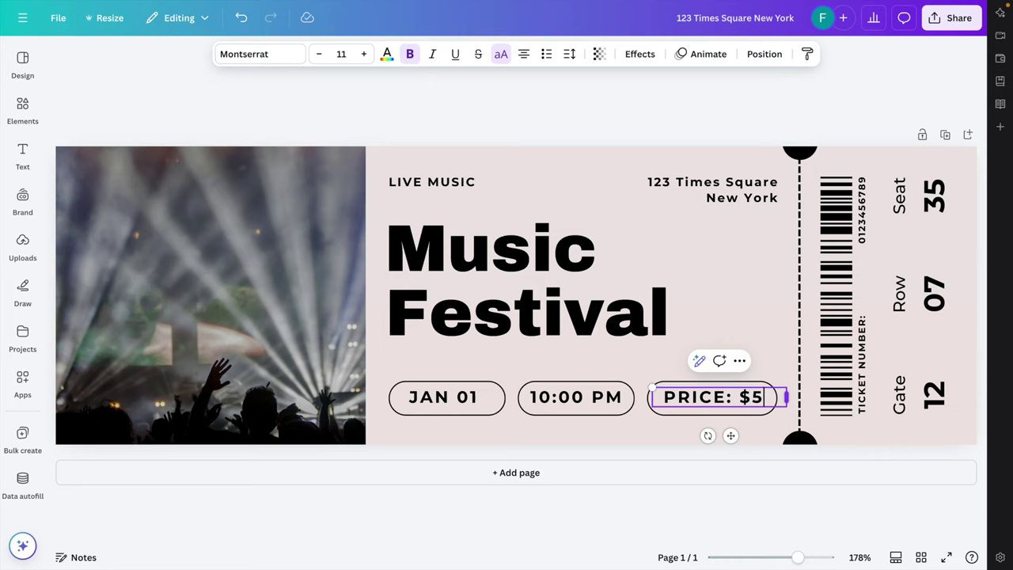
pyautogui.write('0')
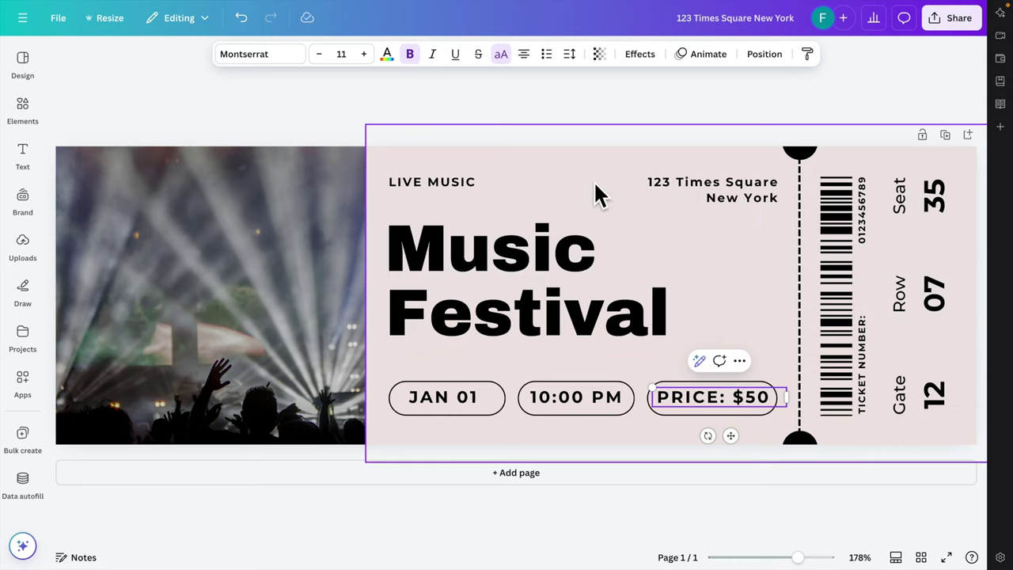
pyautogui.click(289, 204)
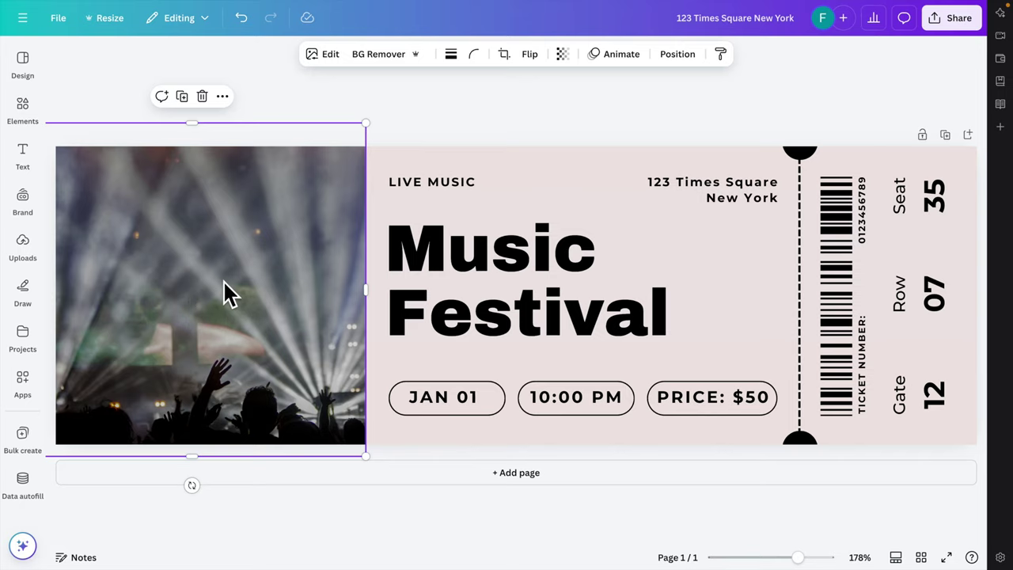
# Step: Delete the template's concert photo and search the Elements library for 'ticket'
pyautogui.press('Delete')
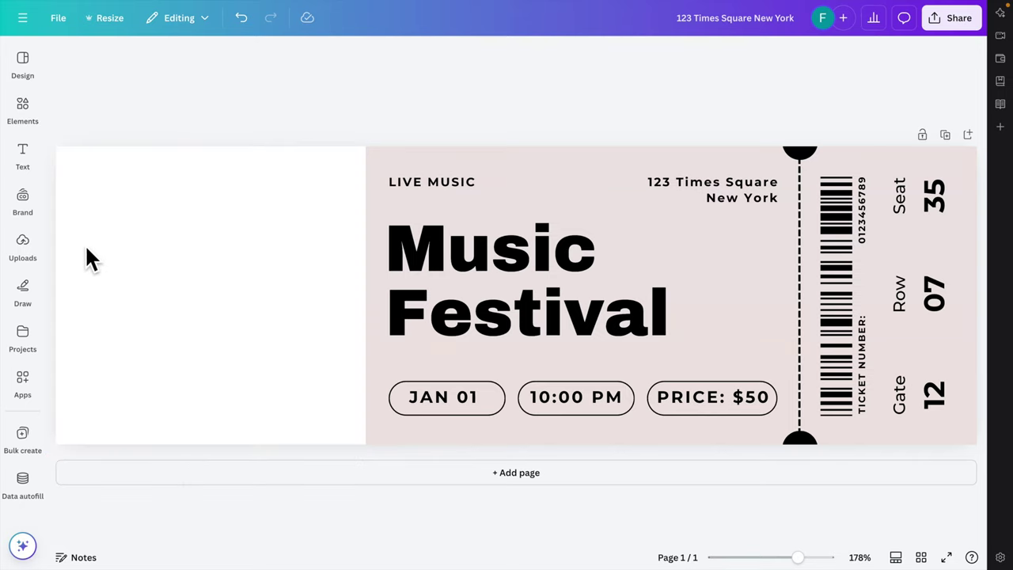
pyautogui.click(19, 111)
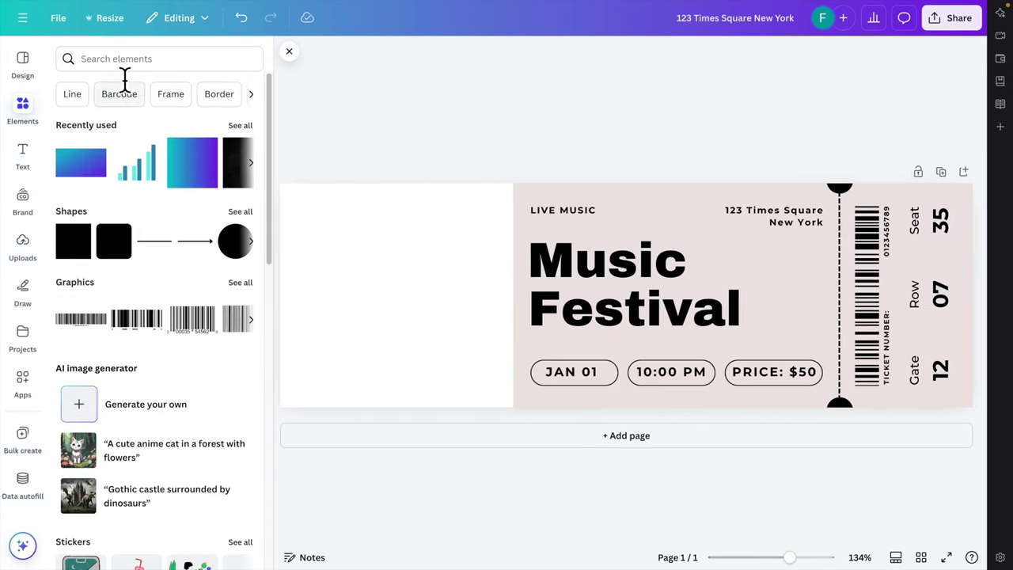
pyautogui.click(125, 68)
pyautogui.write('tic')
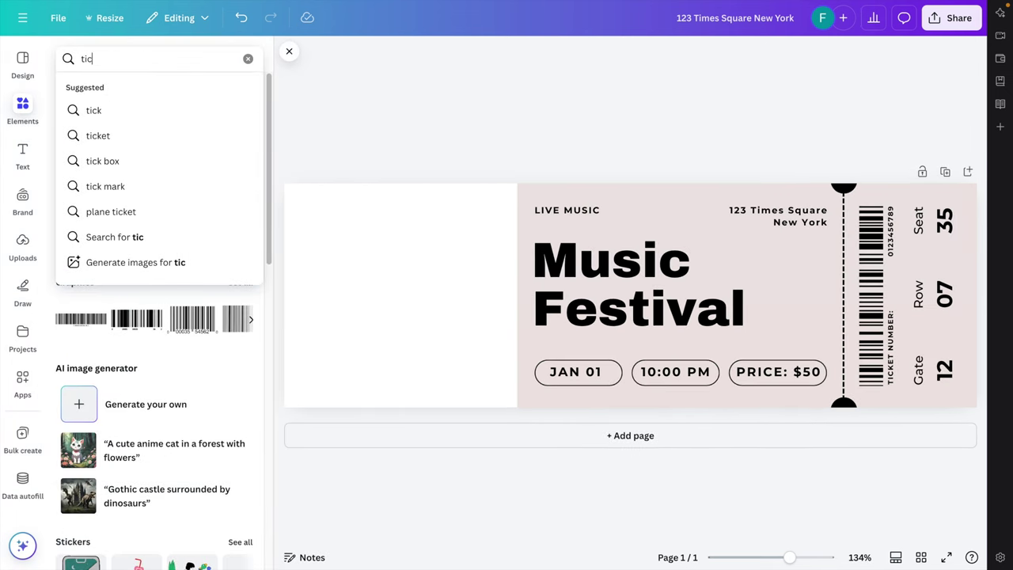
pyautogui.write('ket')
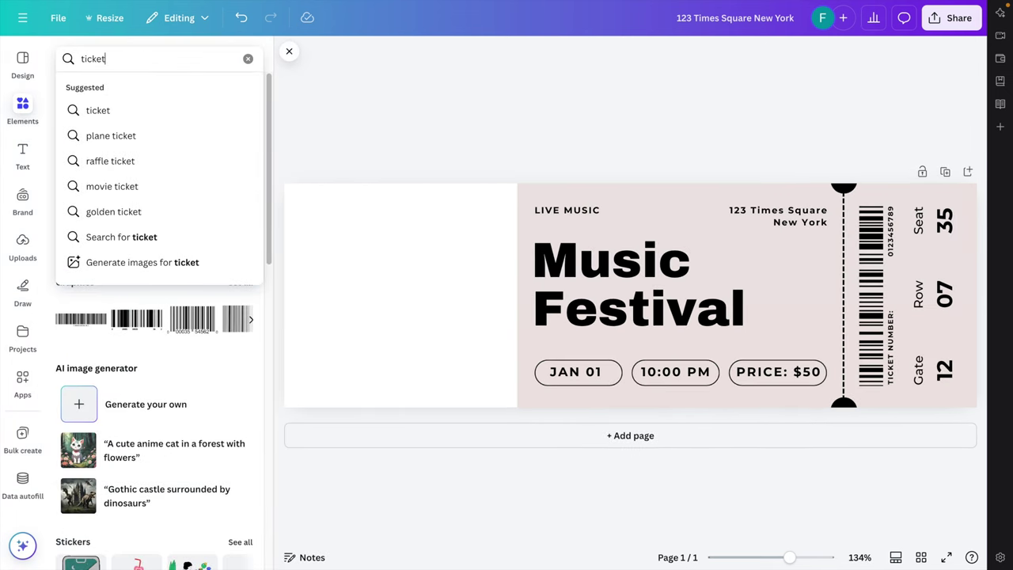
pyautogui.press('Return')
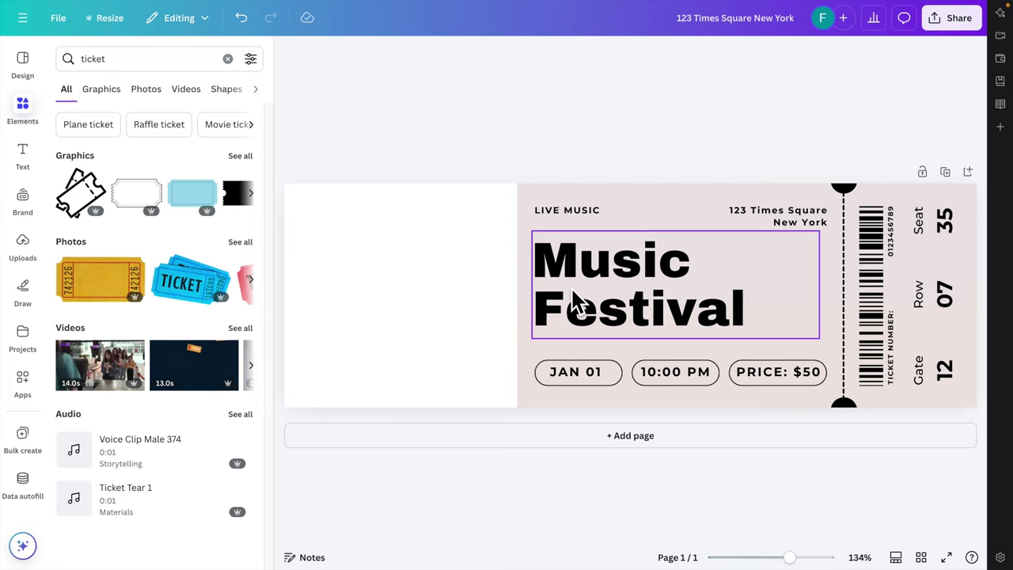
pyautogui.click(124, 57)
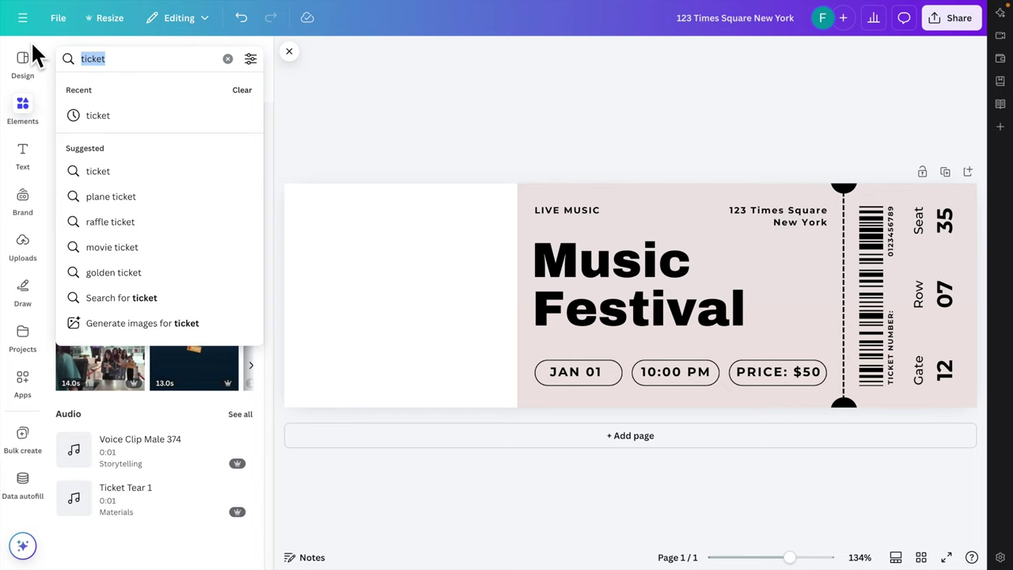
# Step: Search Elements for 'music', fixing the typo, and show only Photos results
pyautogui.write('musci')
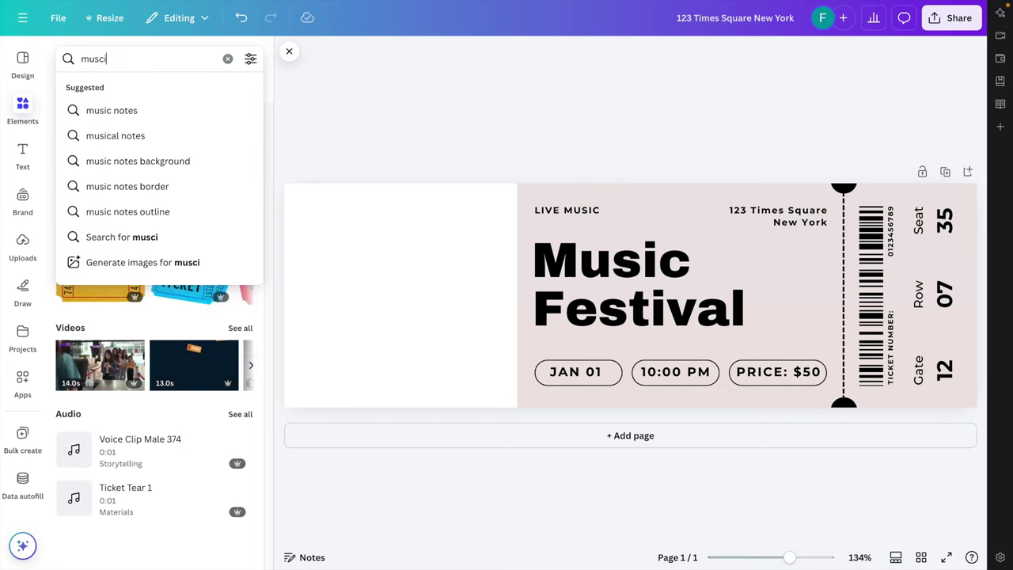
pyautogui.press('Return')
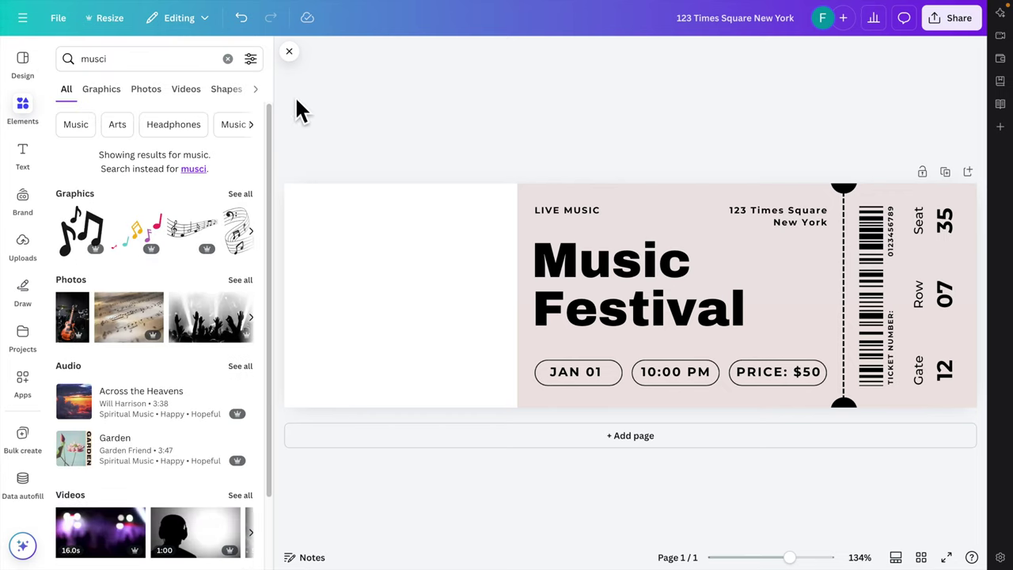
pyautogui.click(190, 68)
pyautogui.press('BackSpace')
pyautogui.write('ic')
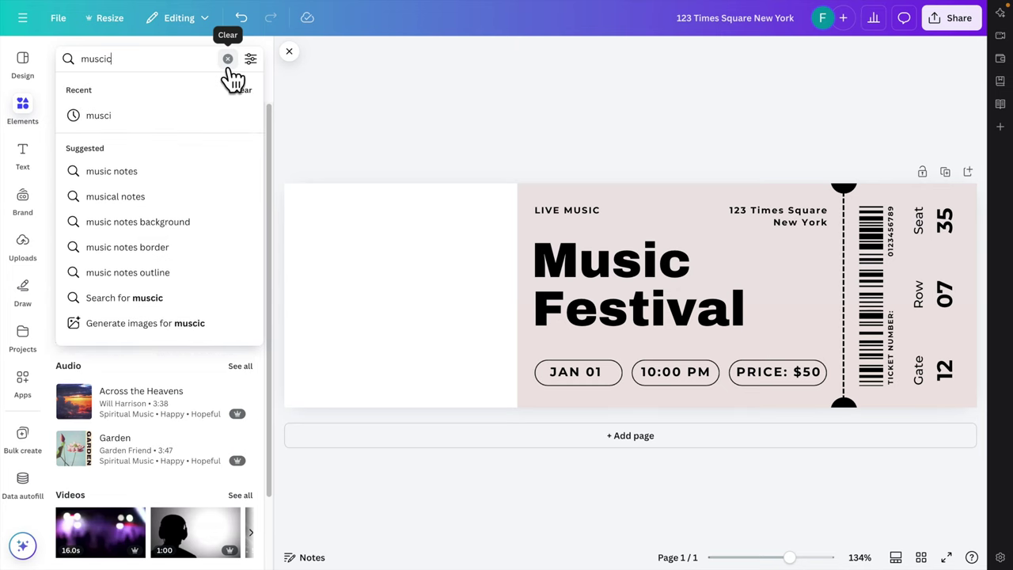
pyautogui.press('Return')
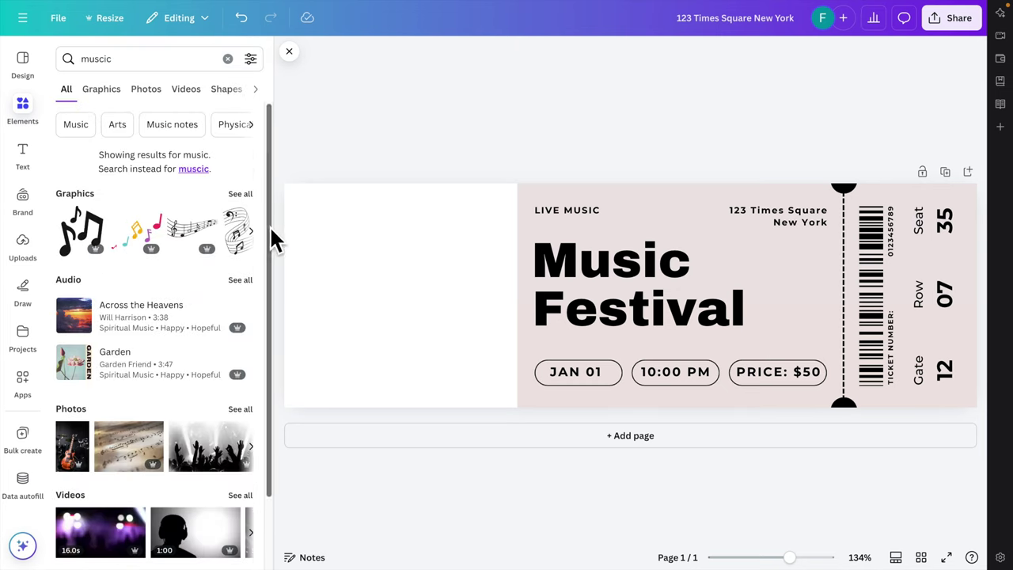
pyautogui.moveTo(271, 236)
pyautogui.mouseDown()
pyautogui.moveTo(271, 282)
pyautogui.moveTo(276, 244)
pyautogui.mouseUp()
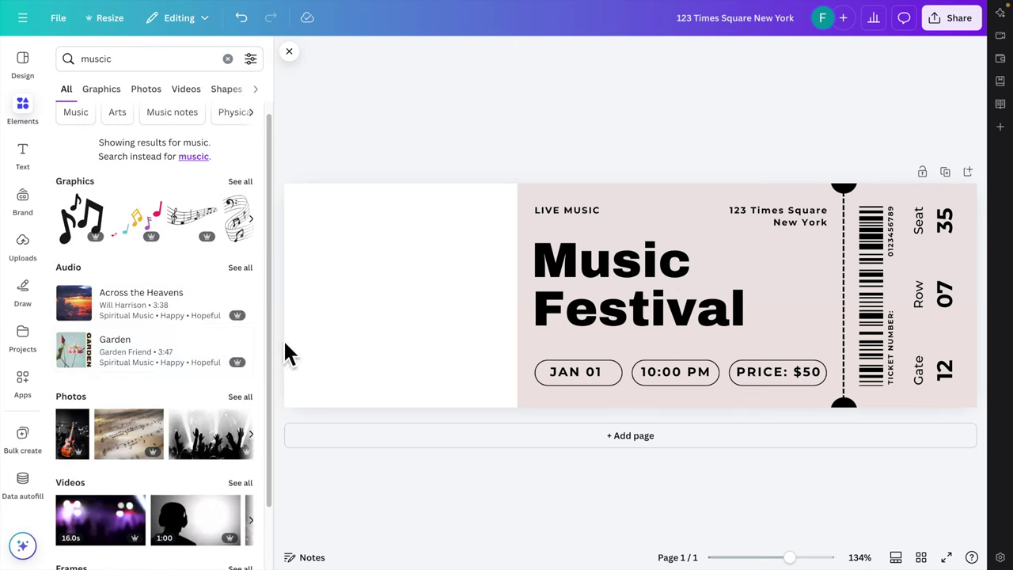
pyautogui.scroll(-2, 202, 356)
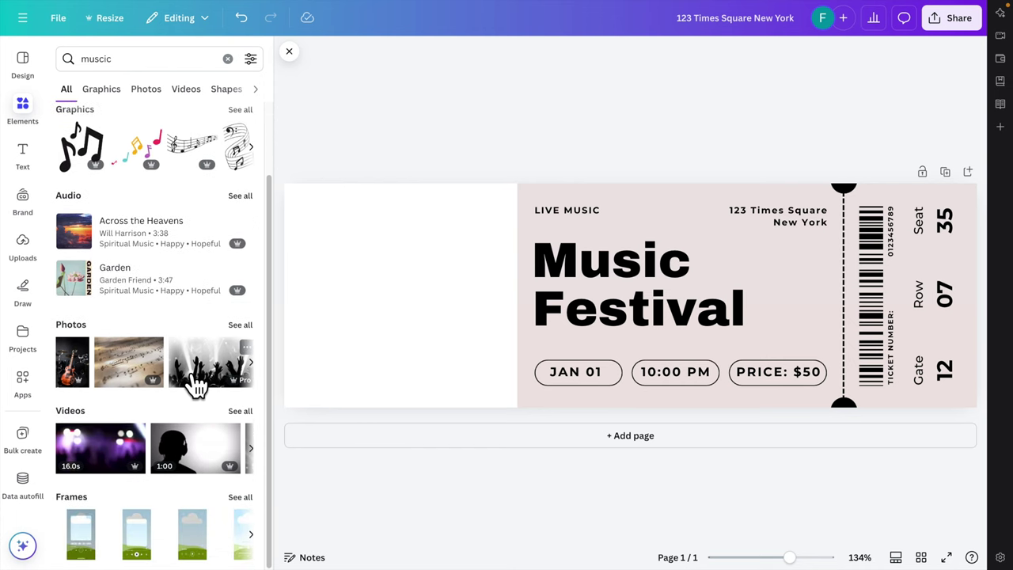
pyautogui.scroll(2, 214, 206)
pyautogui.click(148, 95)
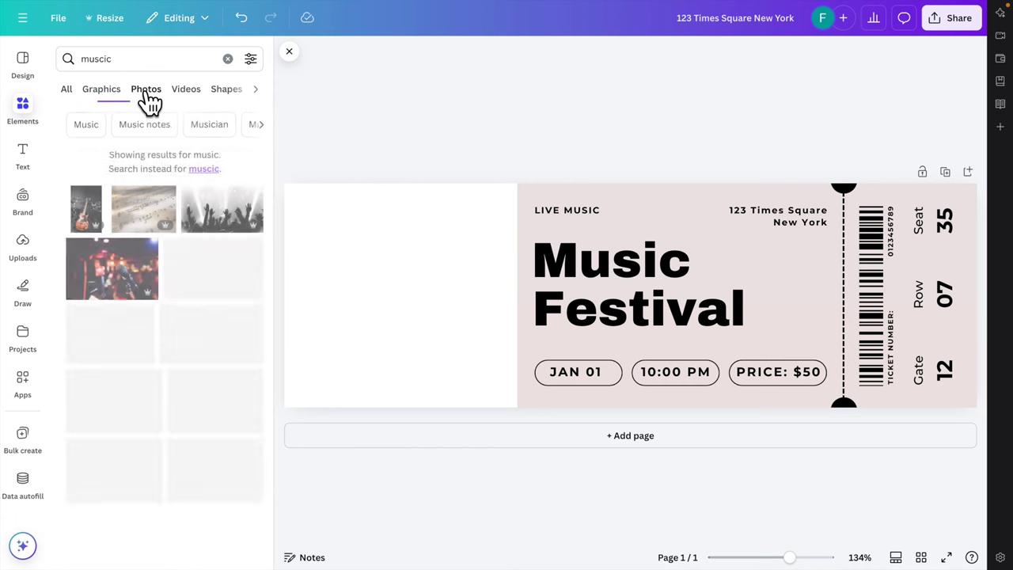
pyautogui.moveTo(279, 224)
pyautogui.mouseDown()
pyautogui.moveTo(276, 276)
pyautogui.moveTo(280, 235)
pyautogui.mouseUp()
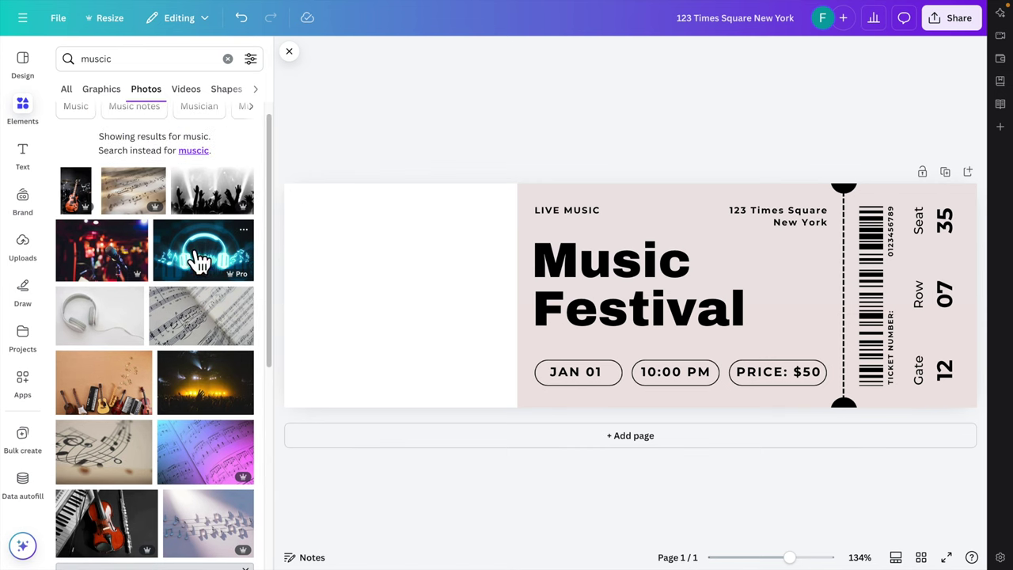
# Step: Insert the concert-stage photo, then move and enlarge it to cover the ticket's left panel
pyautogui.click(204, 391)
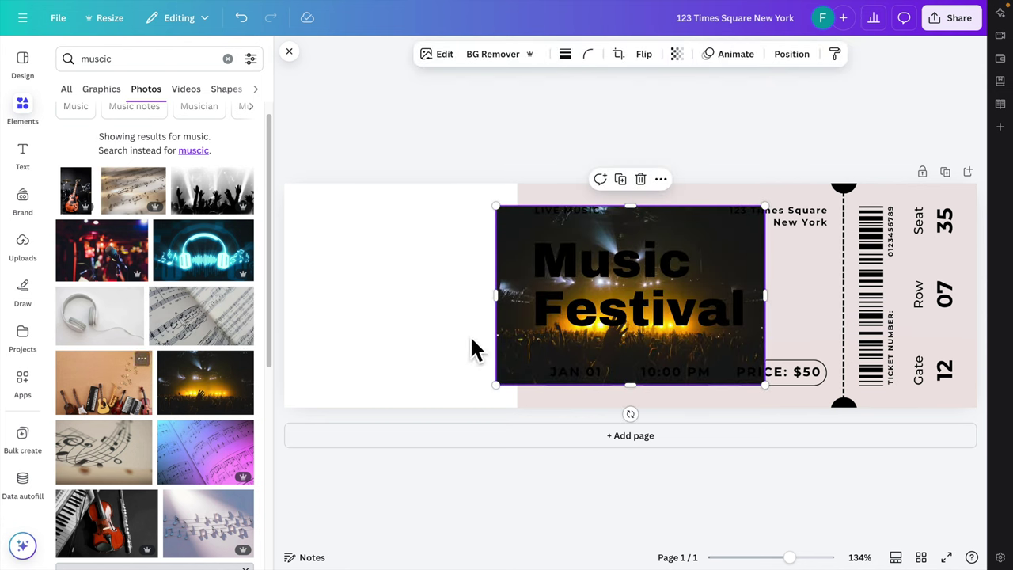
pyautogui.moveTo(511, 367); pyautogui.dragTo(319, 324)
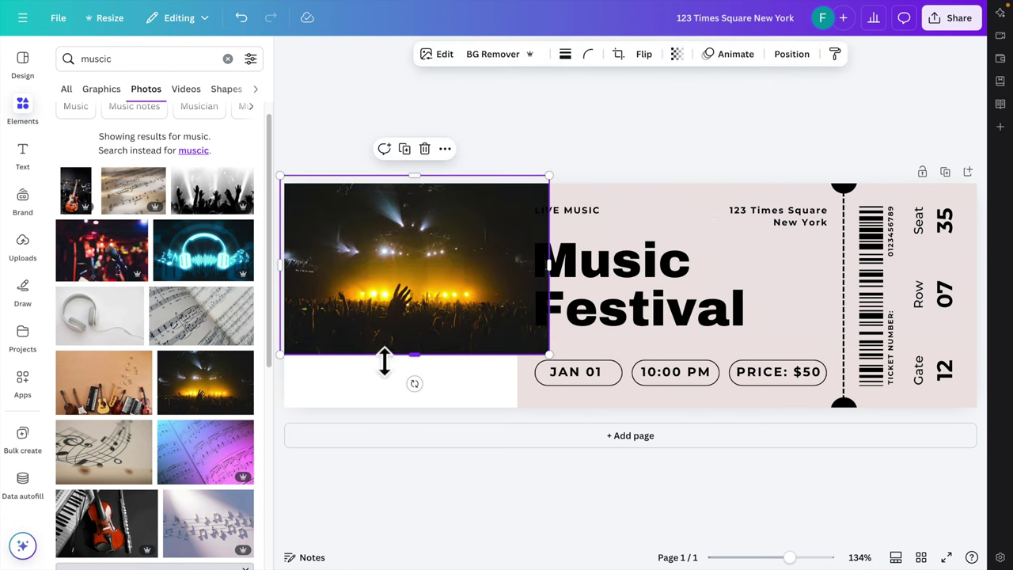
pyautogui.moveTo(563, 380); pyautogui.dragTo(645, 546)
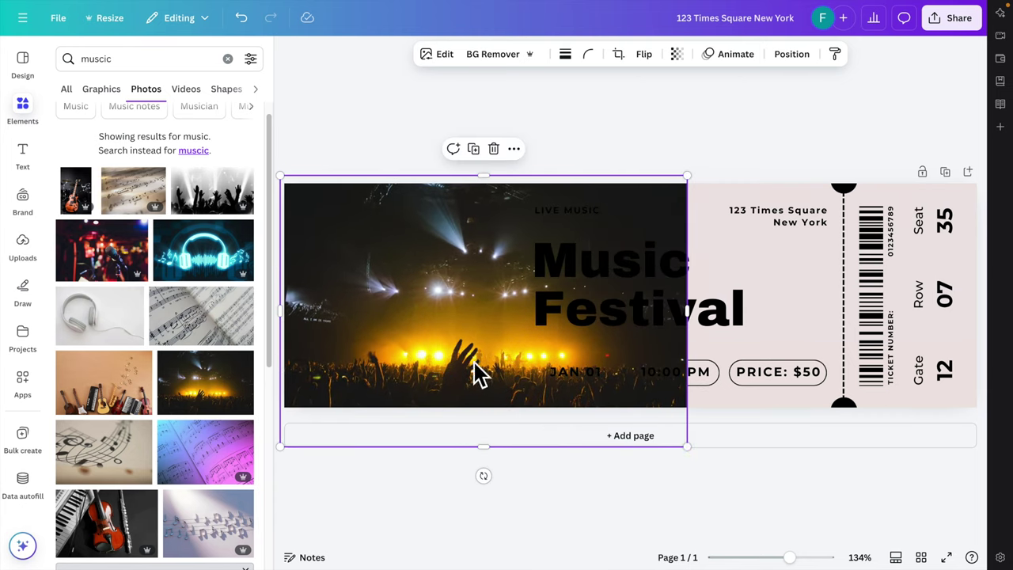
pyautogui.moveTo(477, 373); pyautogui.dragTo(409, 365)
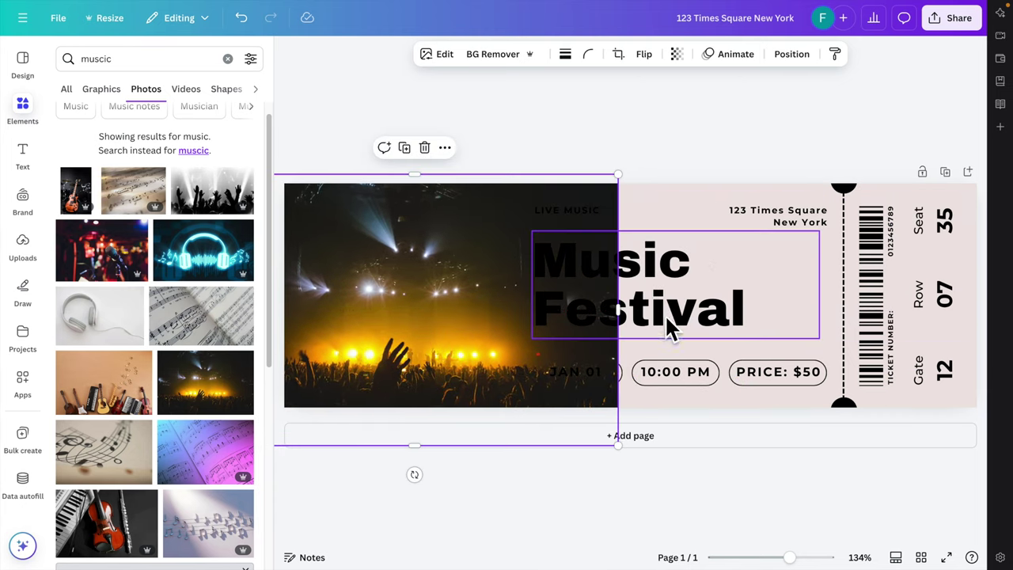
# Step: In Position's Layers list, drag the concert photo layer below the text layers
pyautogui.click(795, 55)
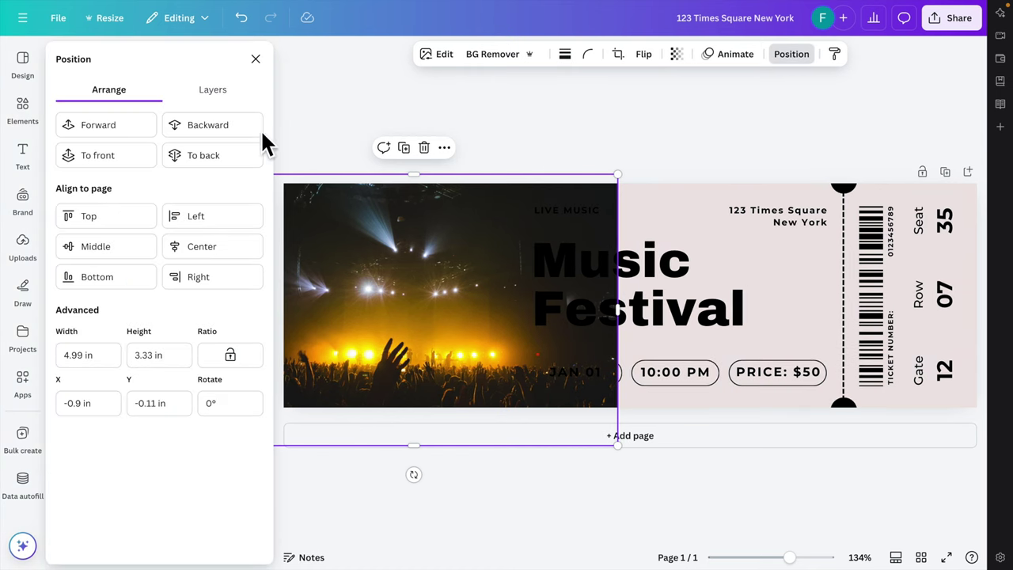
pyautogui.click(225, 96)
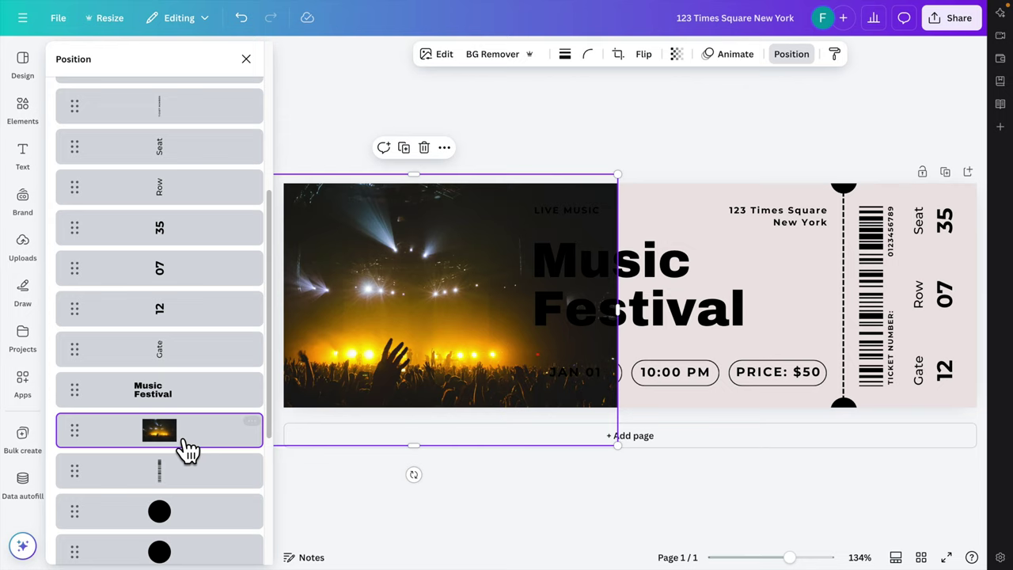
pyautogui.scroll(-2, 172, 445)
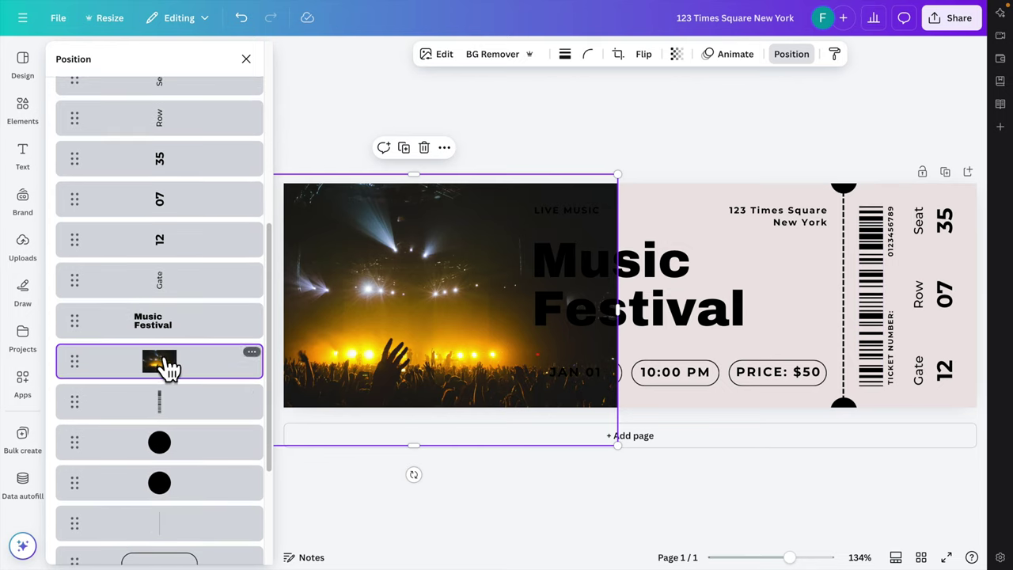
pyautogui.moveTo(169, 366); pyautogui.dragTo(174, 507)
# Step: Confirm the photo sits behind the text, close the side panel, and deselect the photo
pyautogui.click(667, 150)
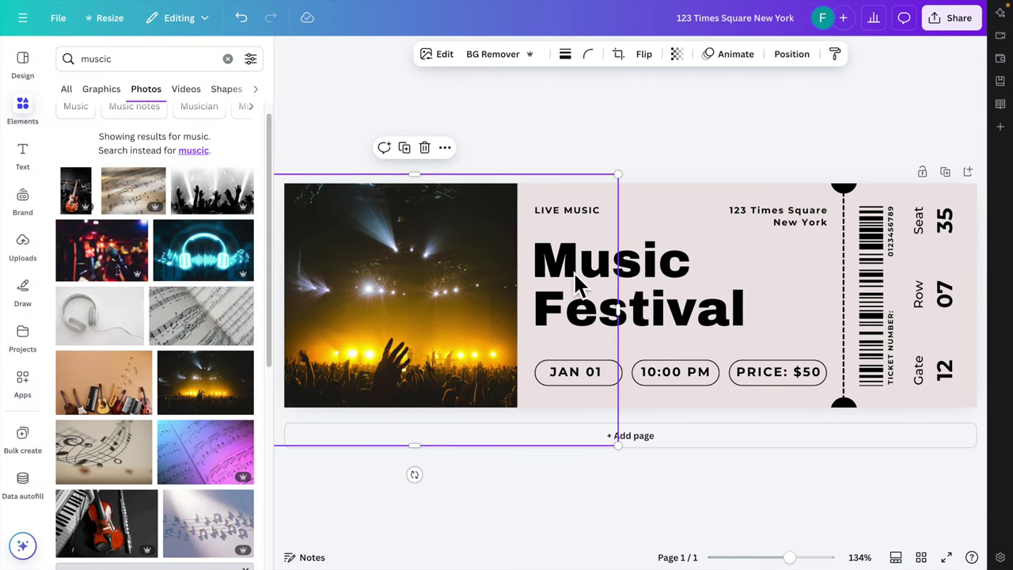
pyautogui.click(315, 92)
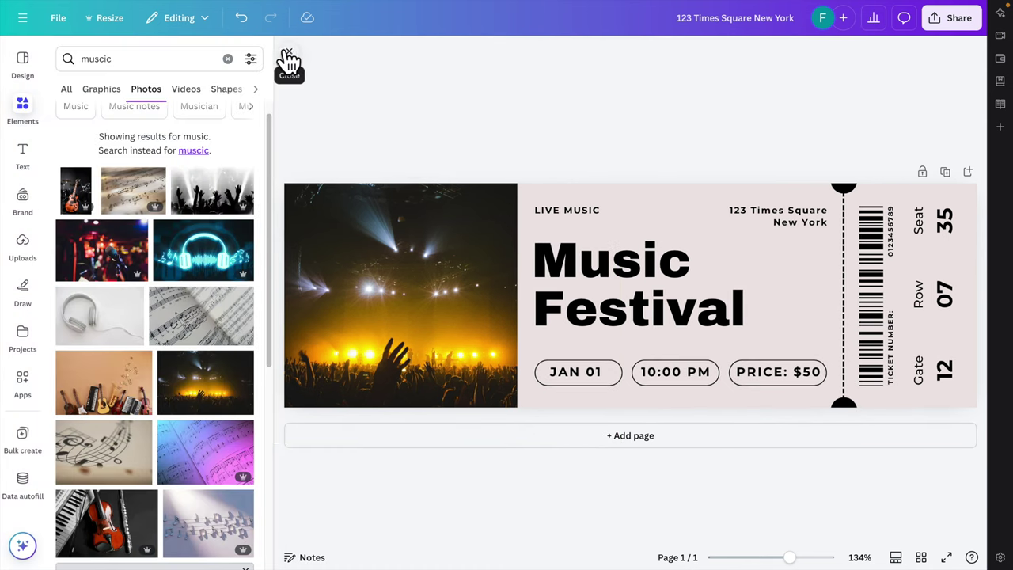
pyautogui.click(289, 65)
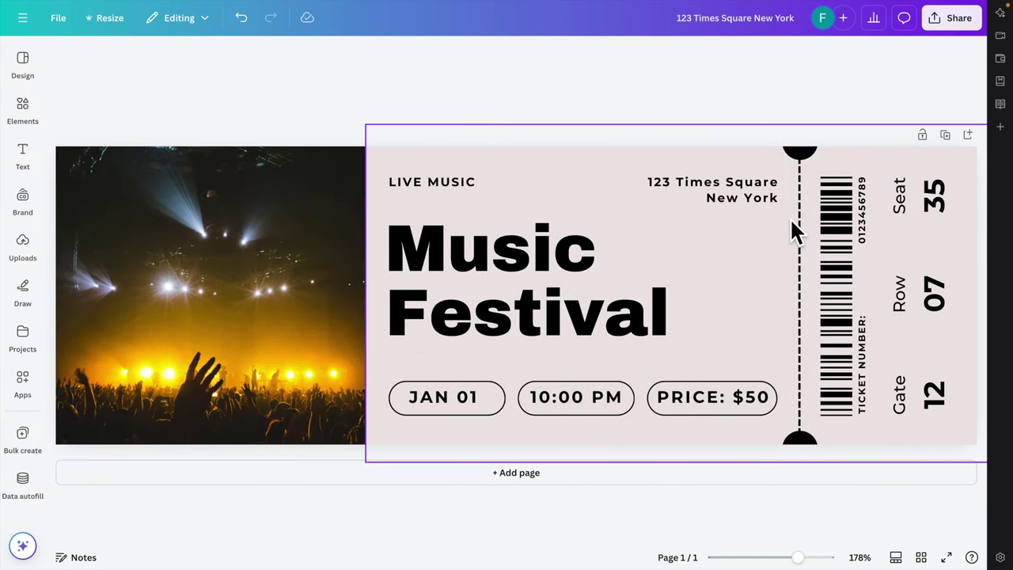